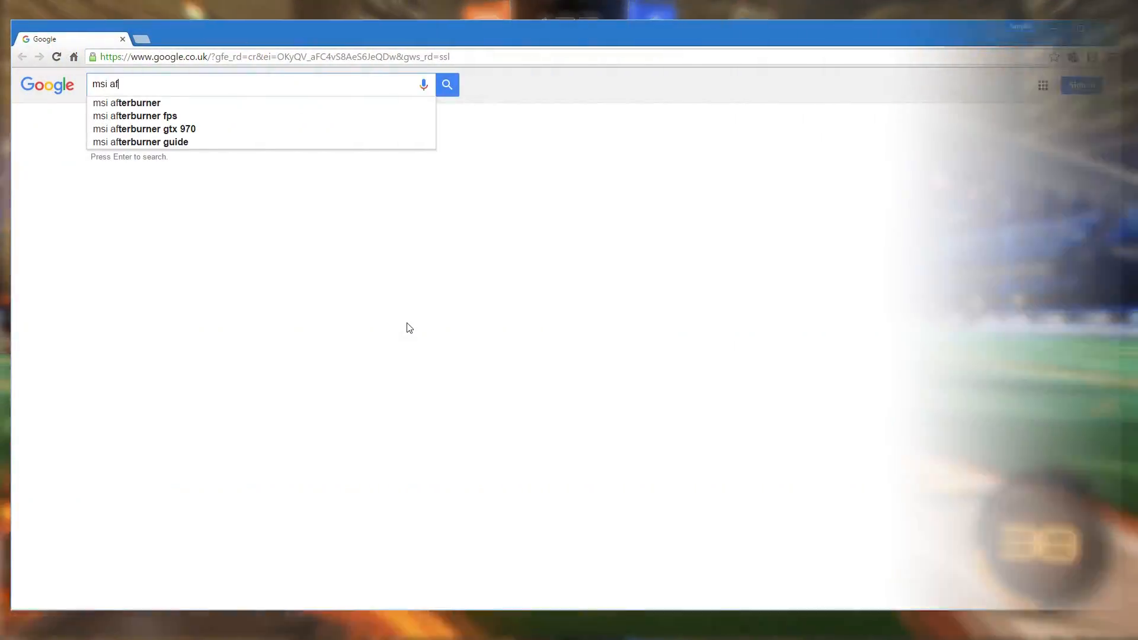
text(ter)
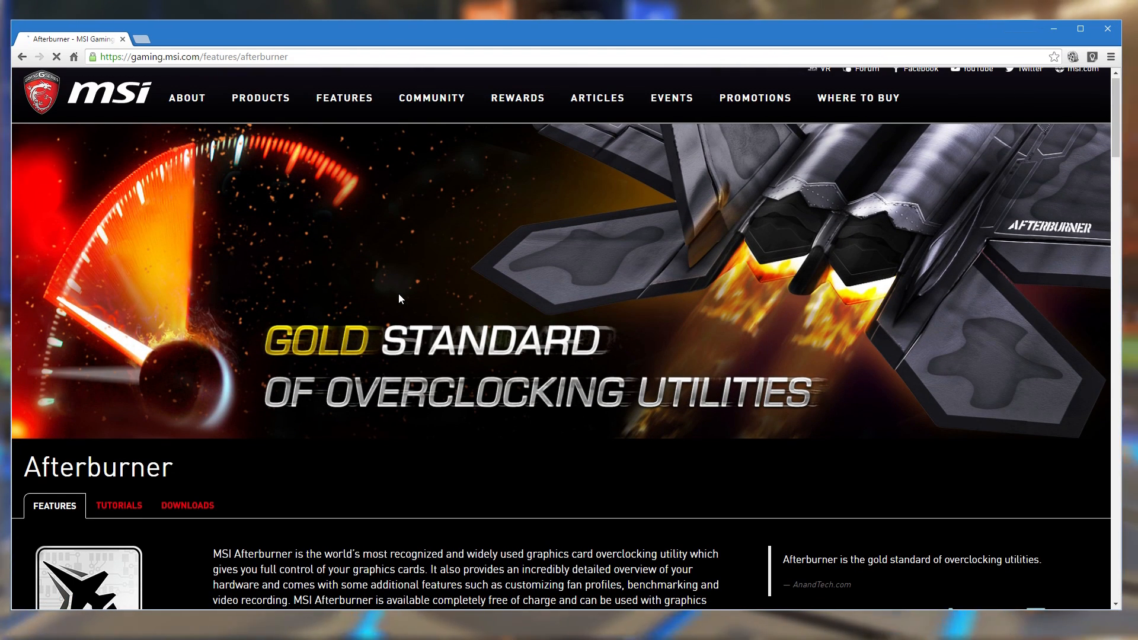
scroll(399, 294, down, 2)
scroll(399, 299, down, 1)
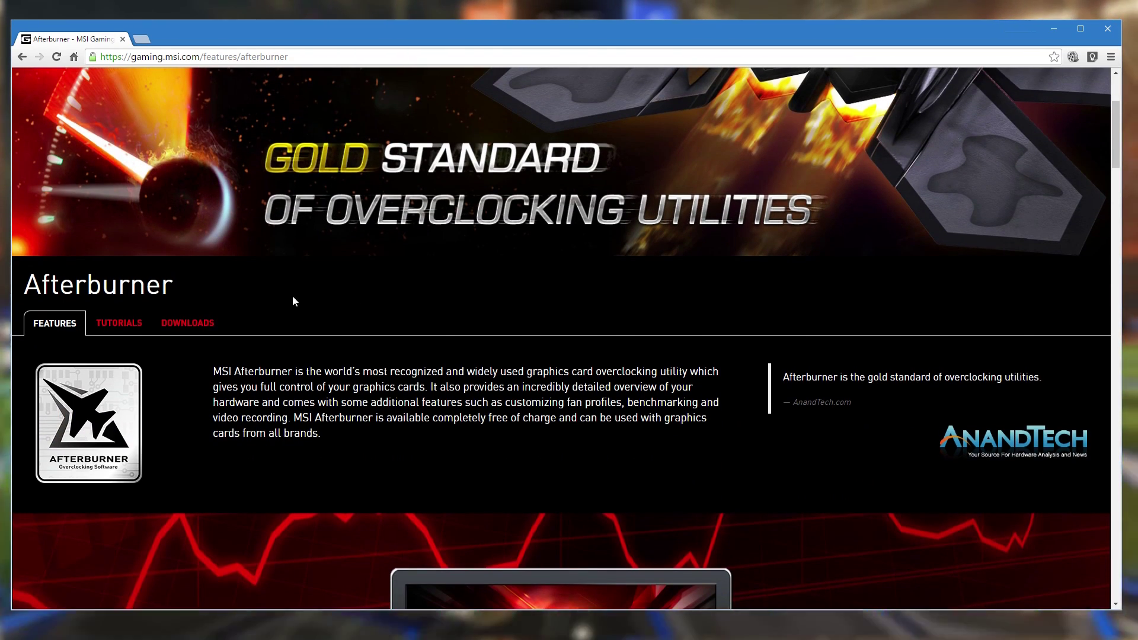
- Start downloading MSI Afterburner version 4.2.0 from the MSI Downloads page
click(187, 323)
scroll(289, 320, down, 1)
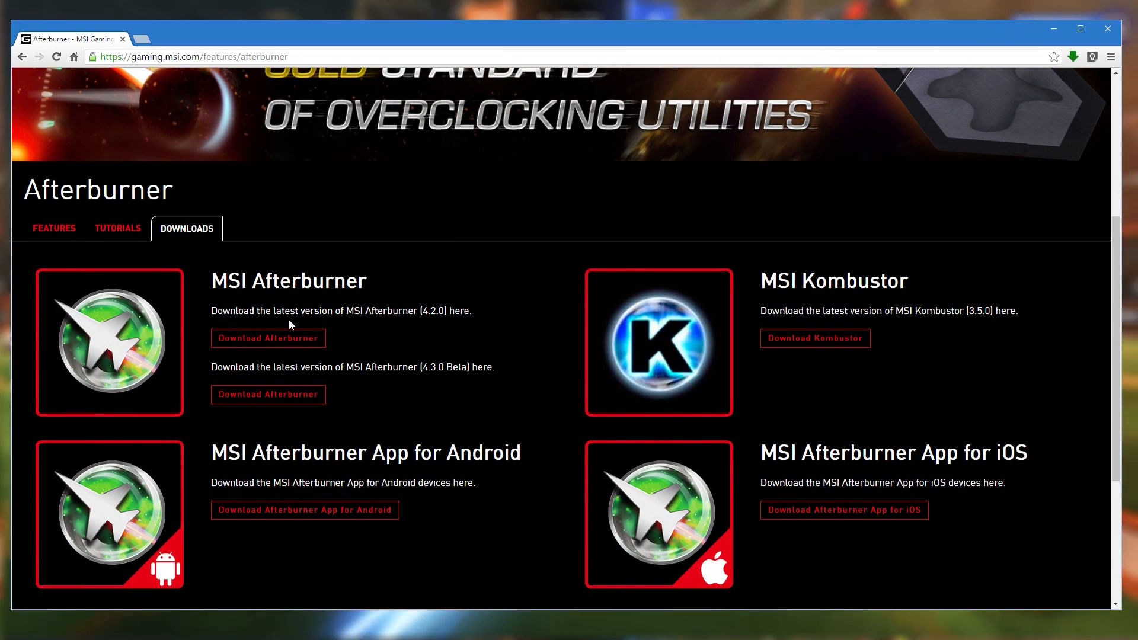
drag(211, 367, 460, 369)
drag(211, 310, 383, 309)
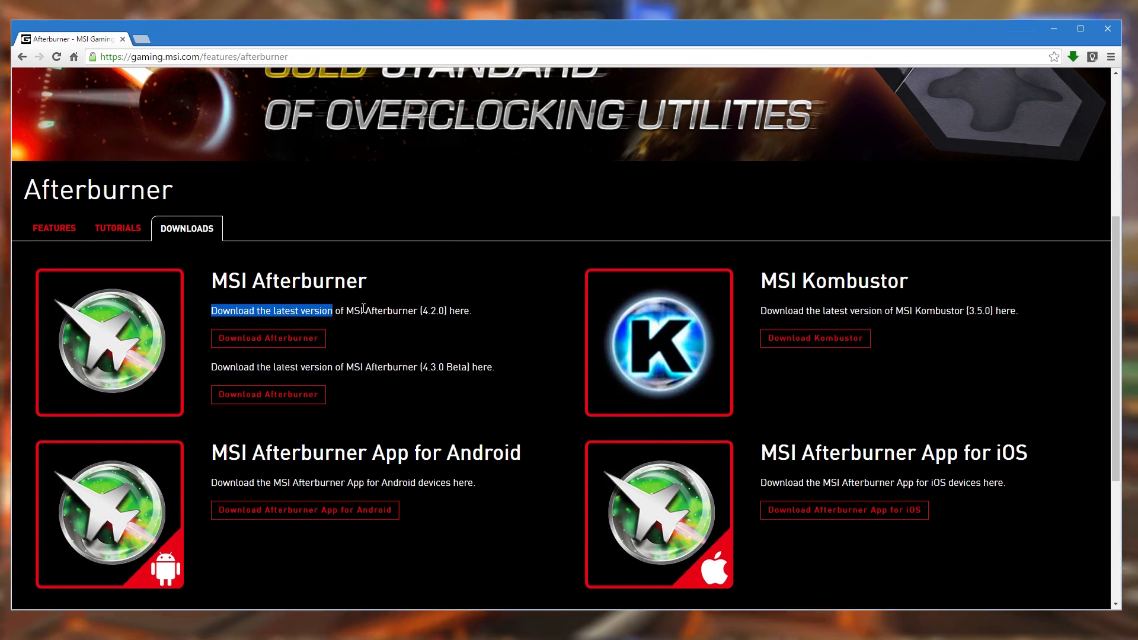
click(271, 340)
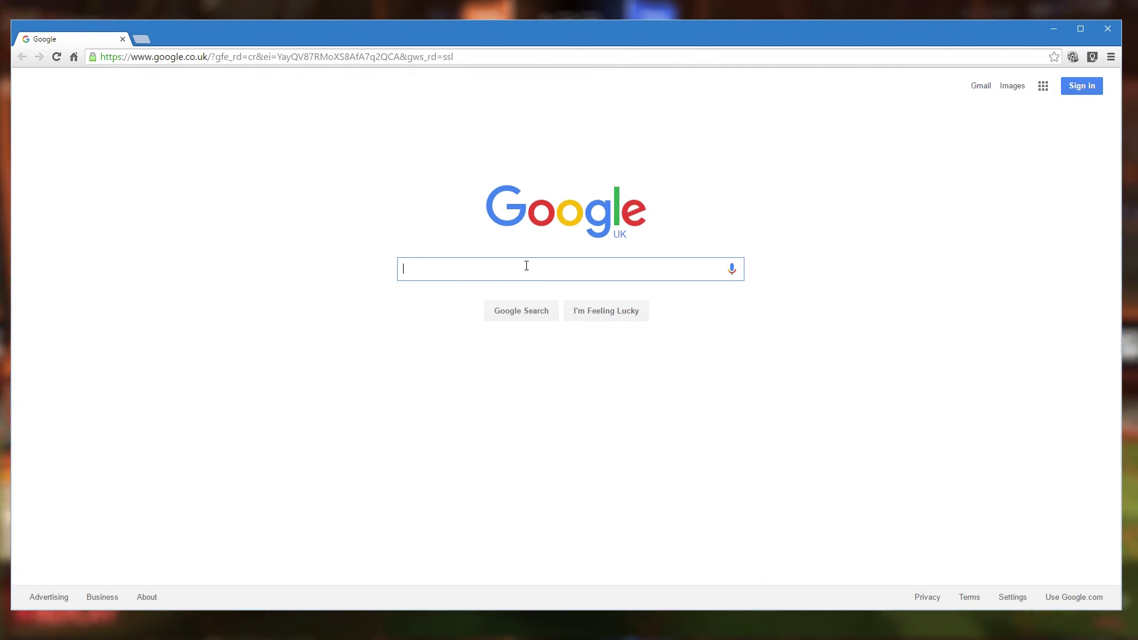
text(fraps)
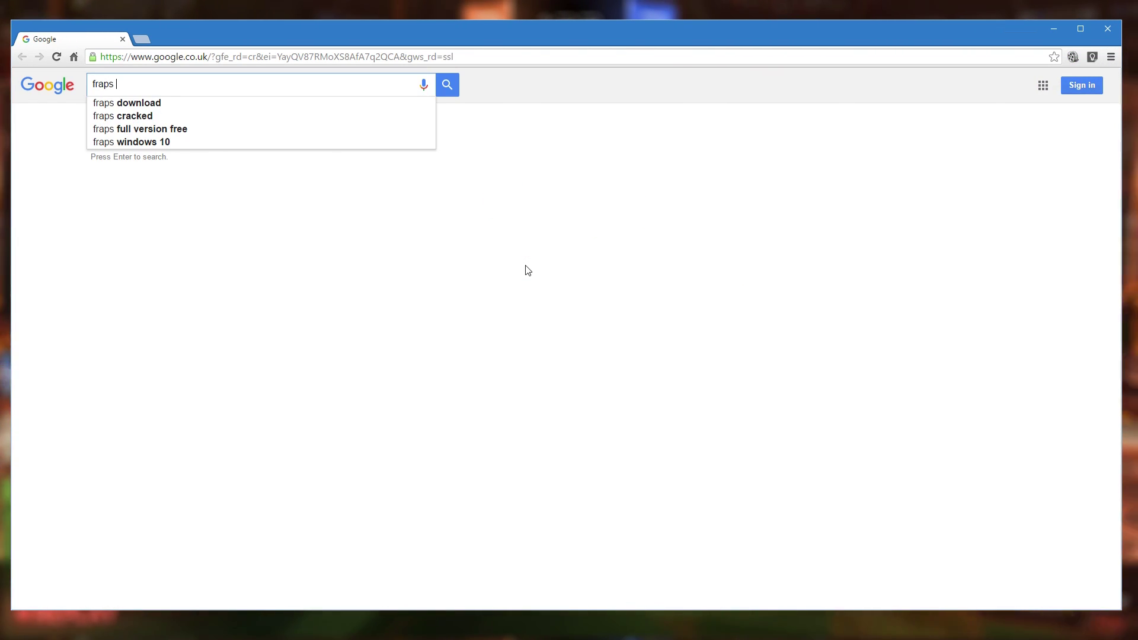
- Search for fraps and reach the Fraps download page at fraps.com
key(Return)
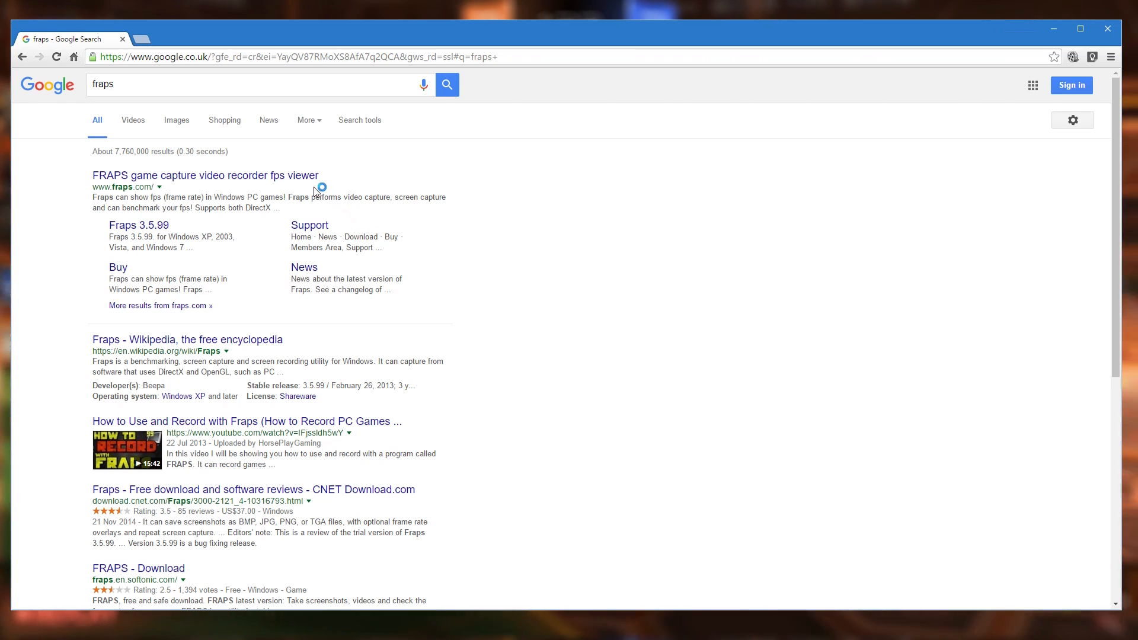
click(204, 176)
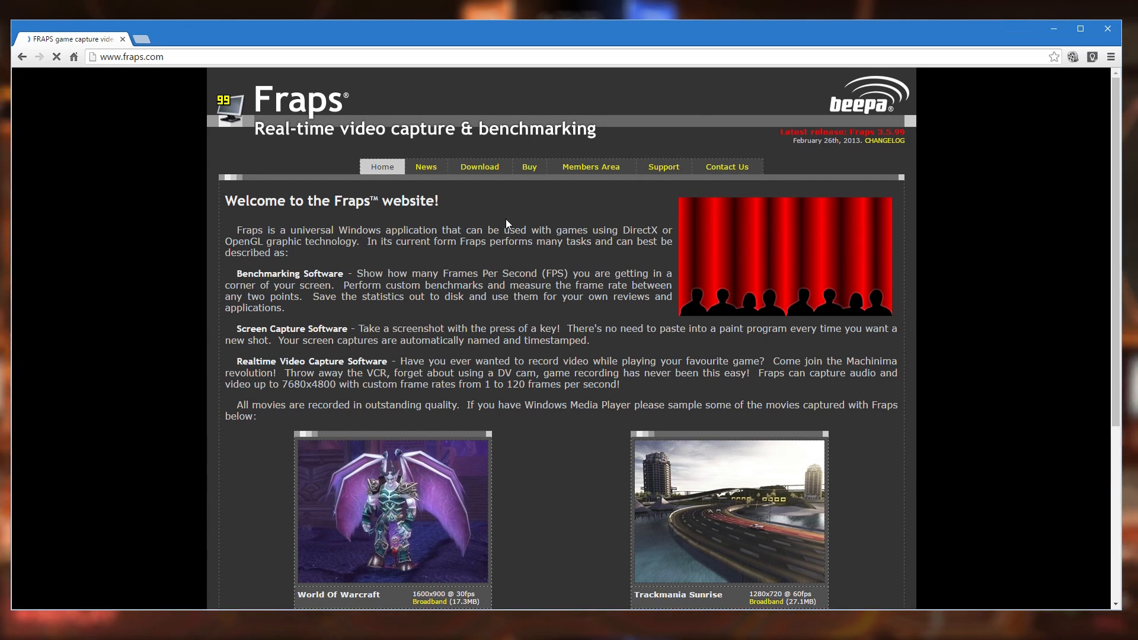
click(485, 167)
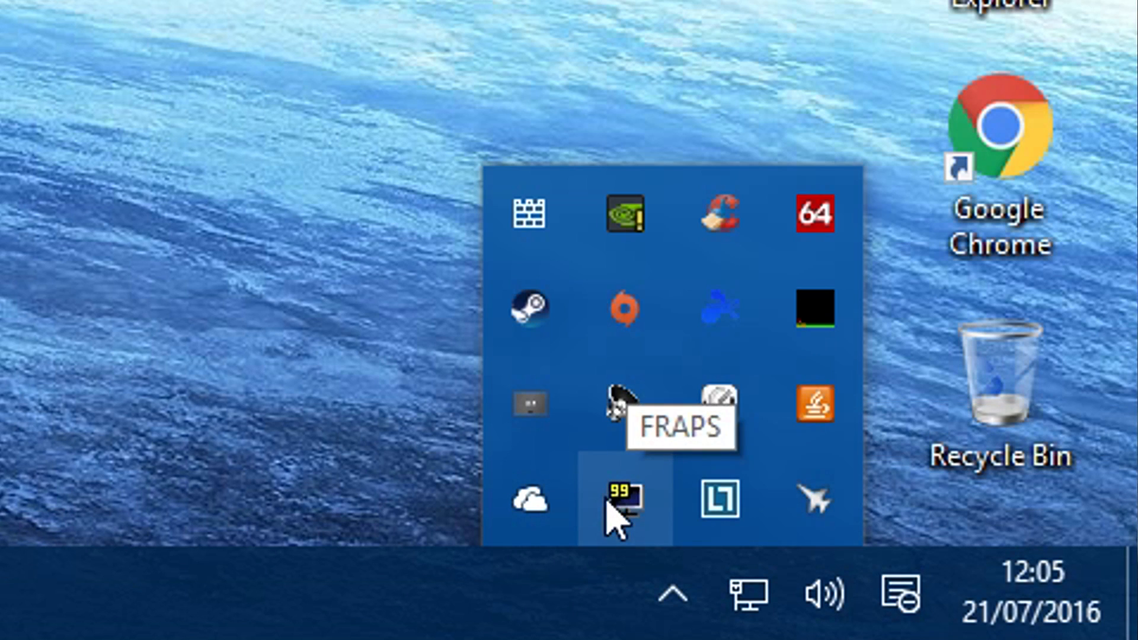
- Bring up Afterburner from the tray and move its windows toward the screen centre
double_click(818, 511)
mouse_move(332, 509)
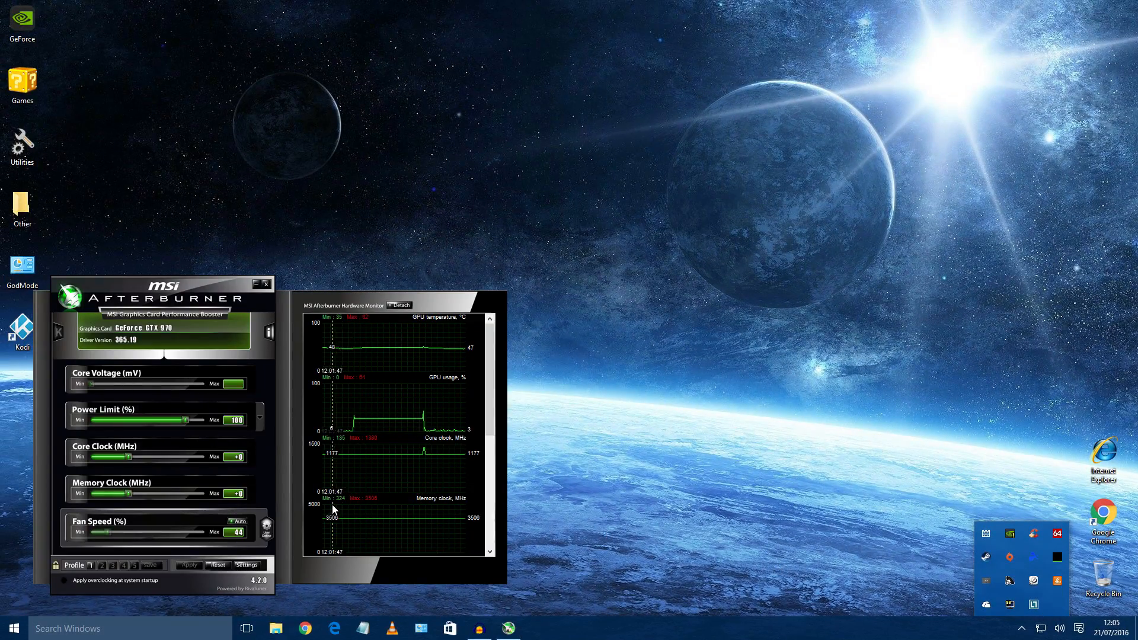
drag(178, 283, 391, 212)
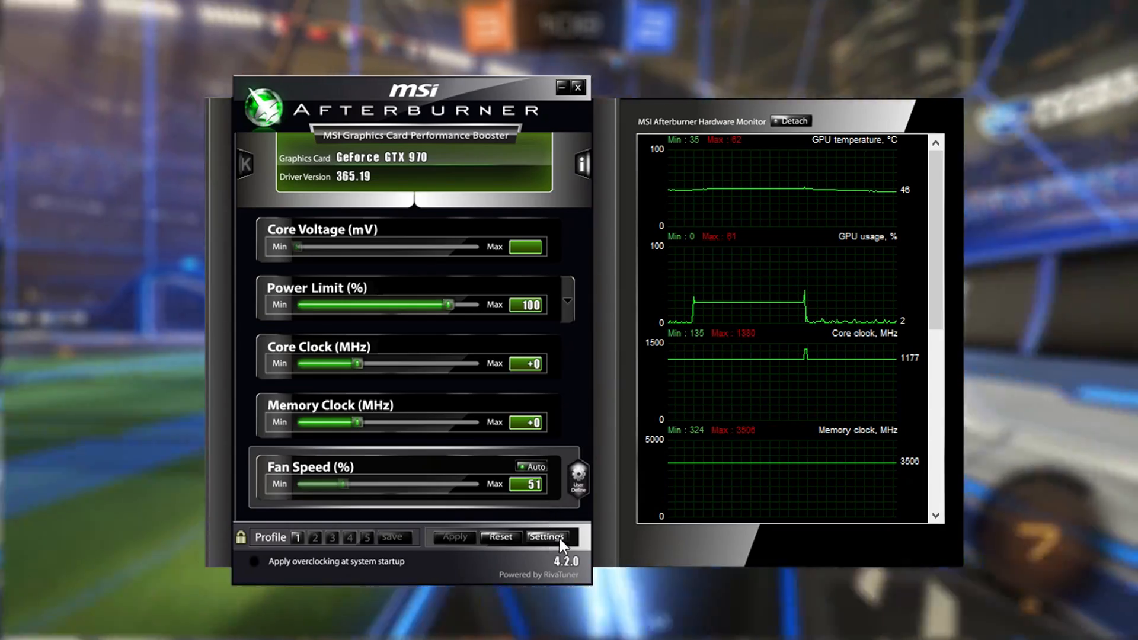
- Review the Monitoring graph list from Power down to Memory usage in Afterburner's settings
click(559, 536)
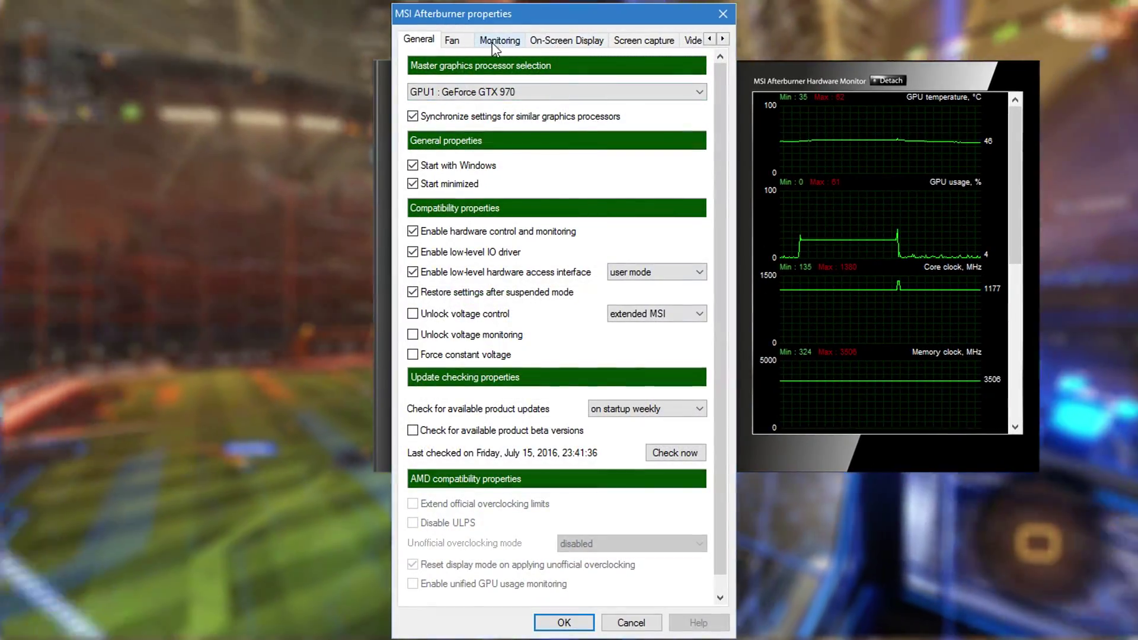
click(559, 45)
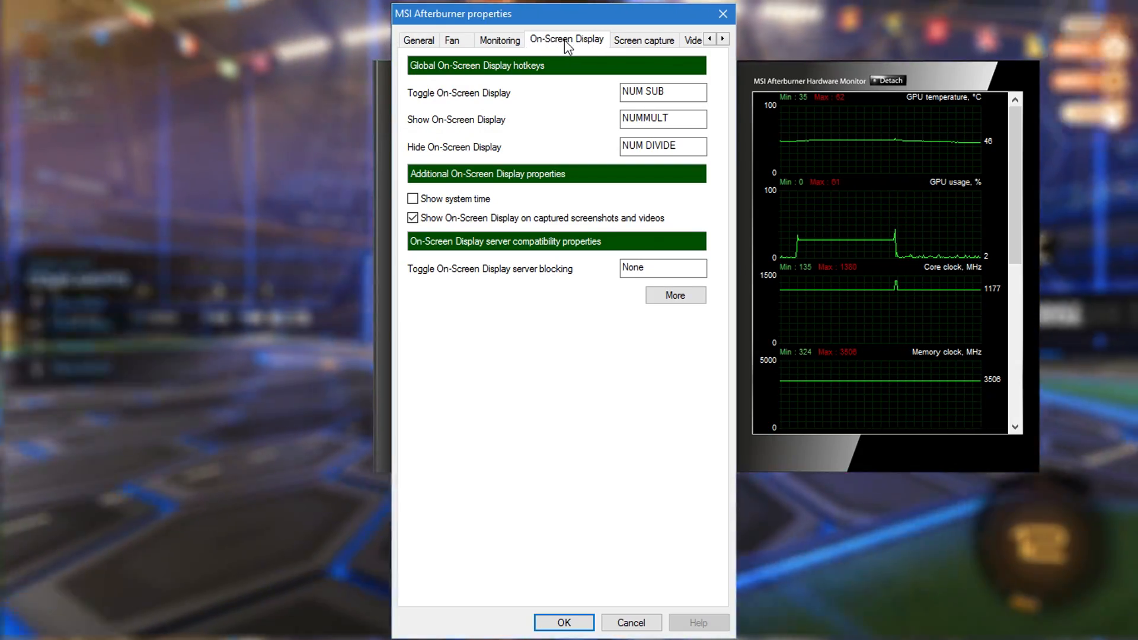
click(499, 41)
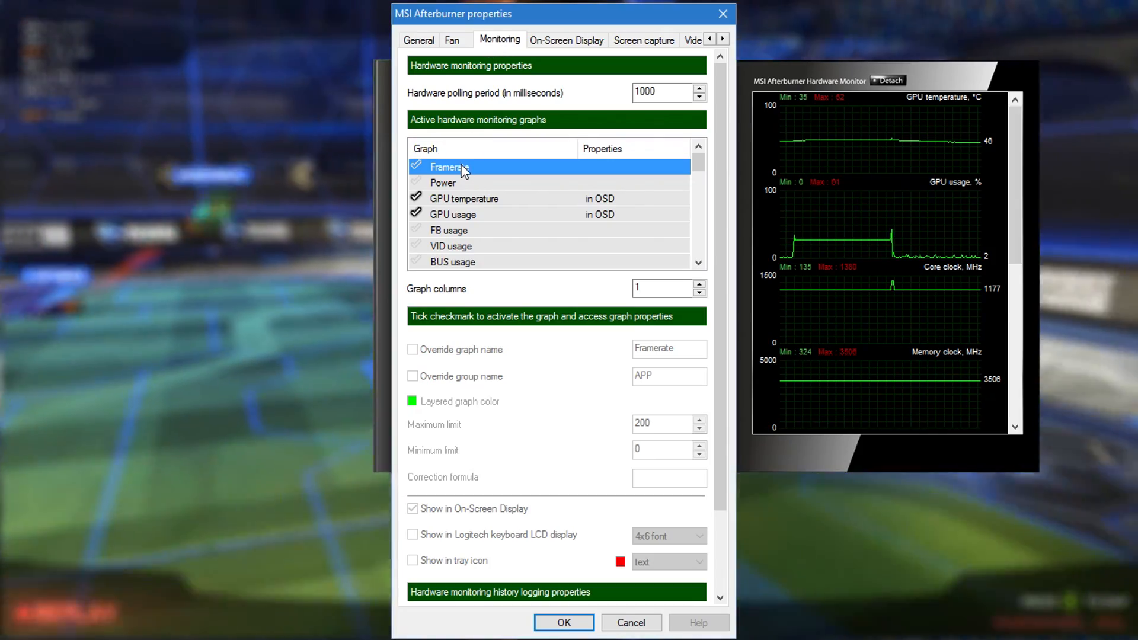
scroll(464, 171, down, 3)
scroll(467, 205, down, 2)
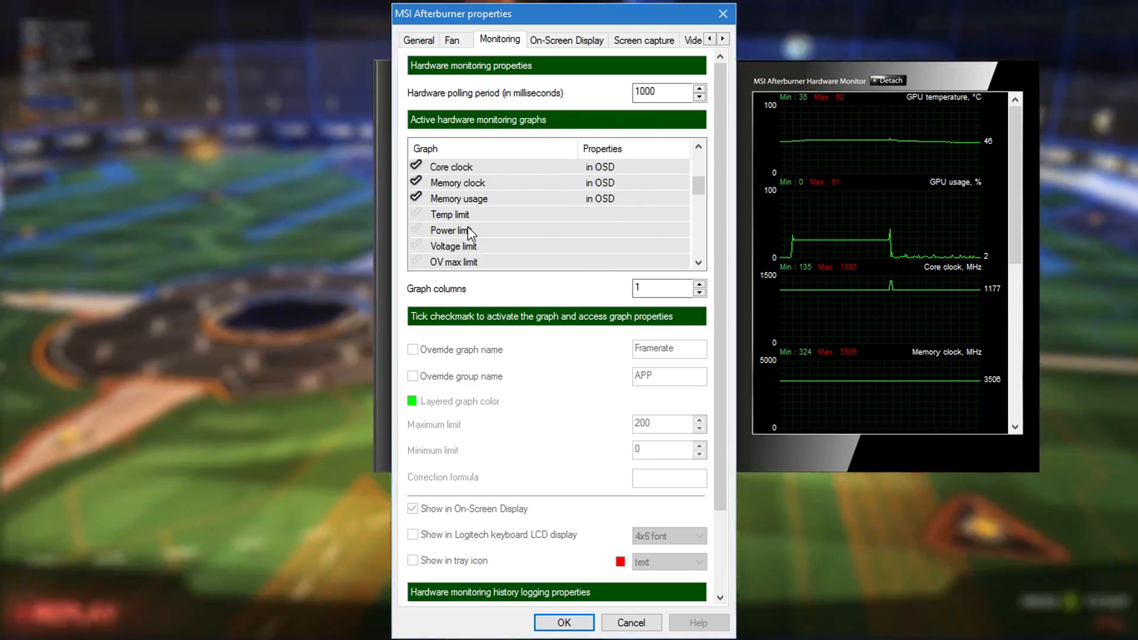
scroll(470, 233, up, 5)
click(444, 183)
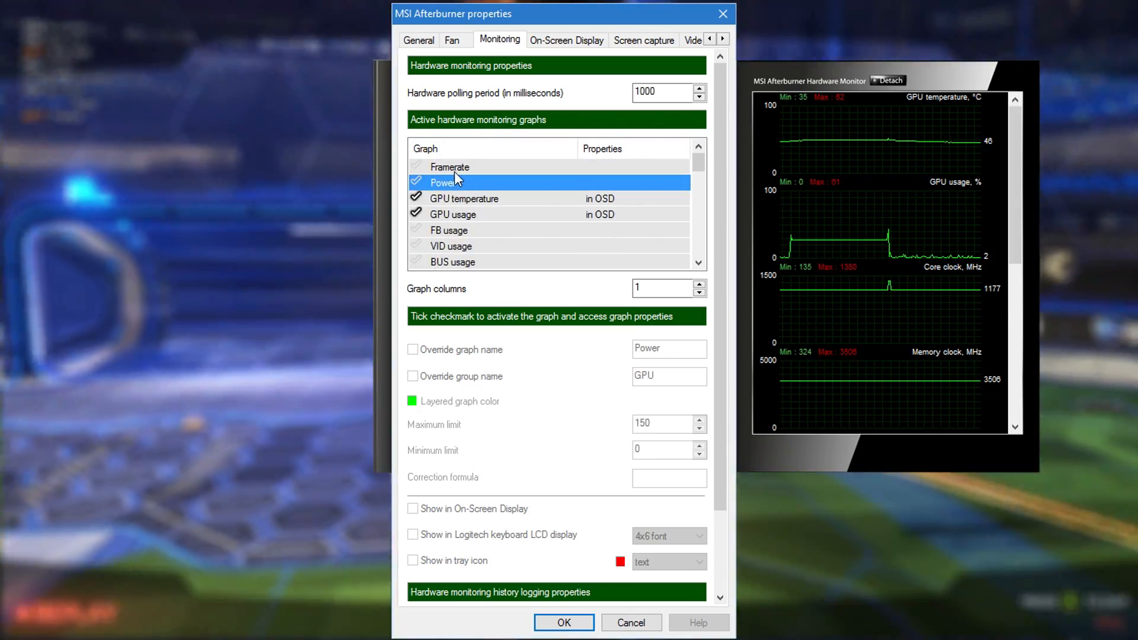
key(Down)
key(Down)
key(Down)
key(Down)
key(Down)
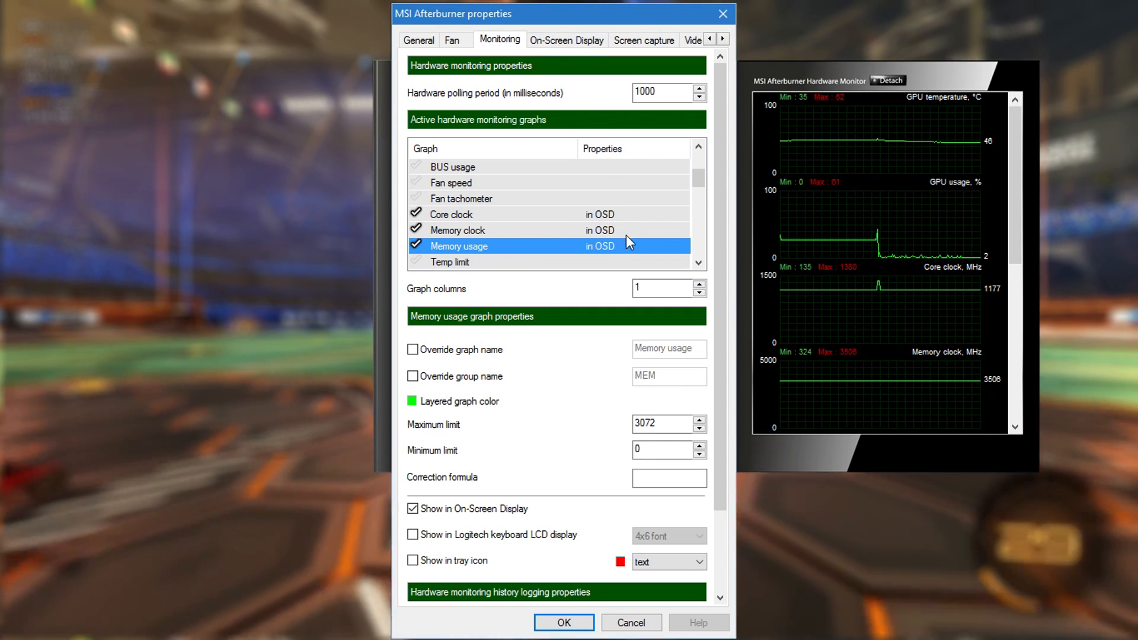
scroll(534, 213, up, 3)
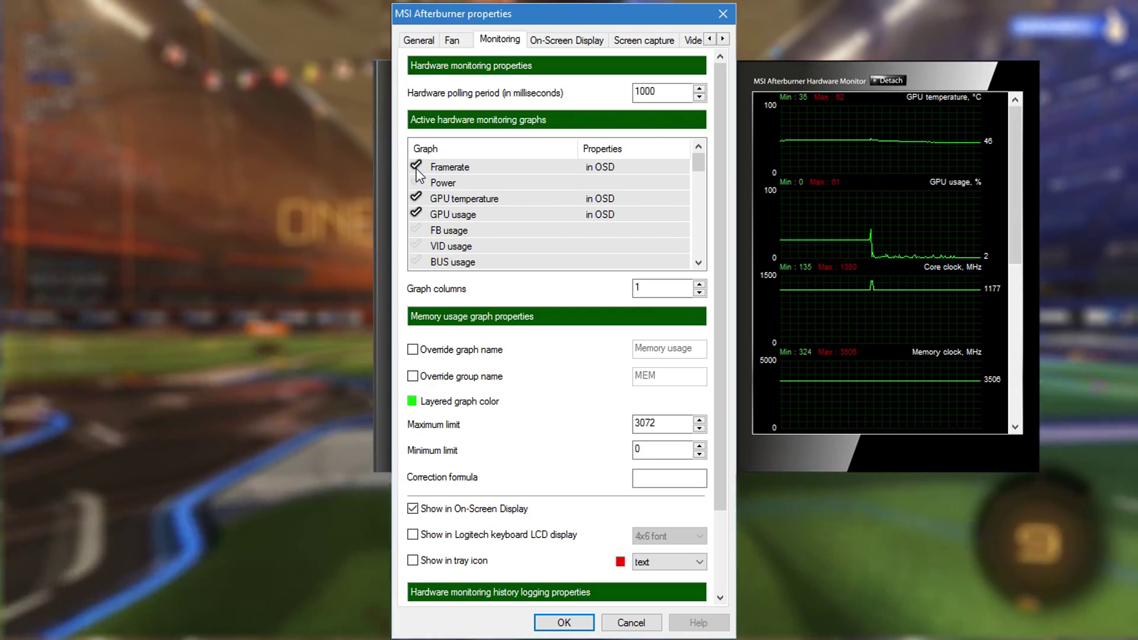
- Take Framerate off the on-screen display, leaving GPU, CPU and RAM stats shown
click(449, 167)
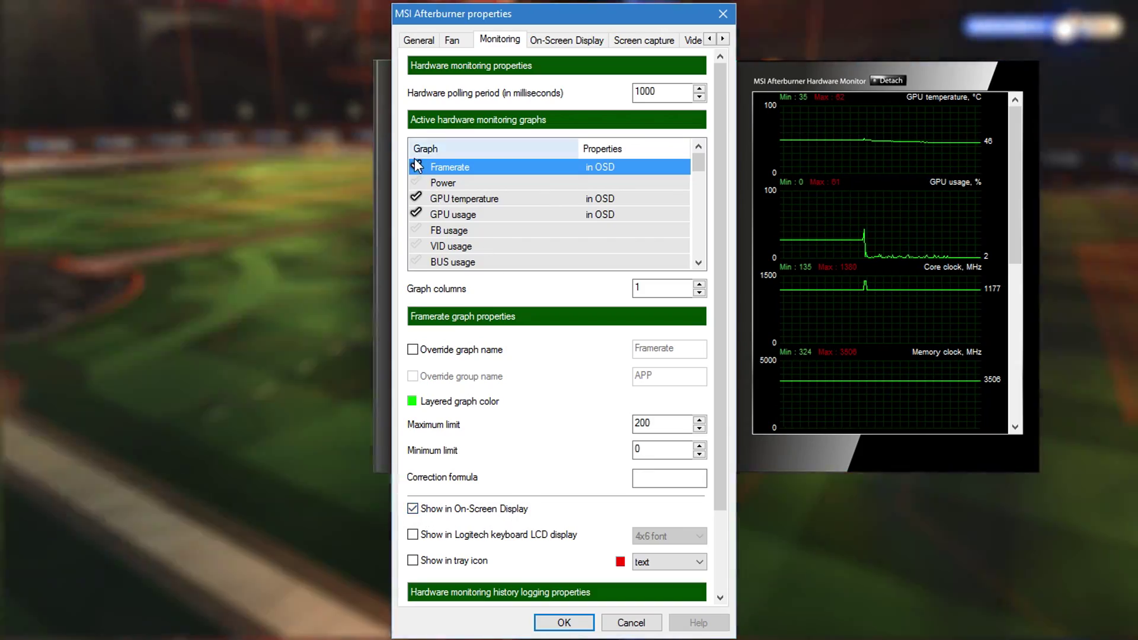
click(415, 167)
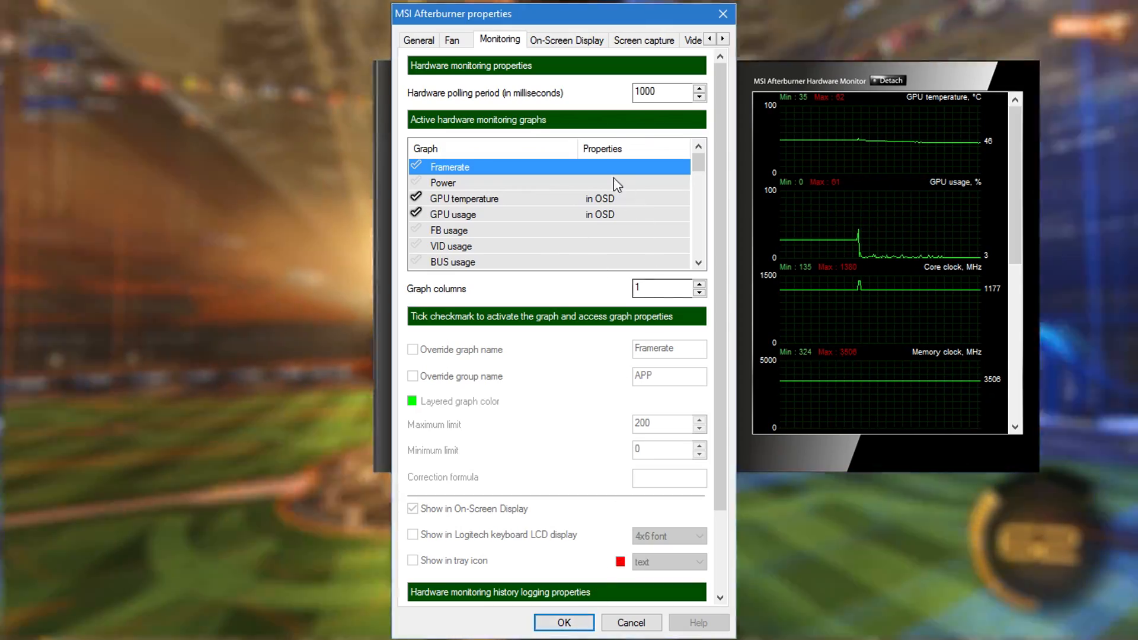
scroll(596, 252, down, 3)
scroll(597, 251, down, 3)
scroll(597, 252, down, 2)
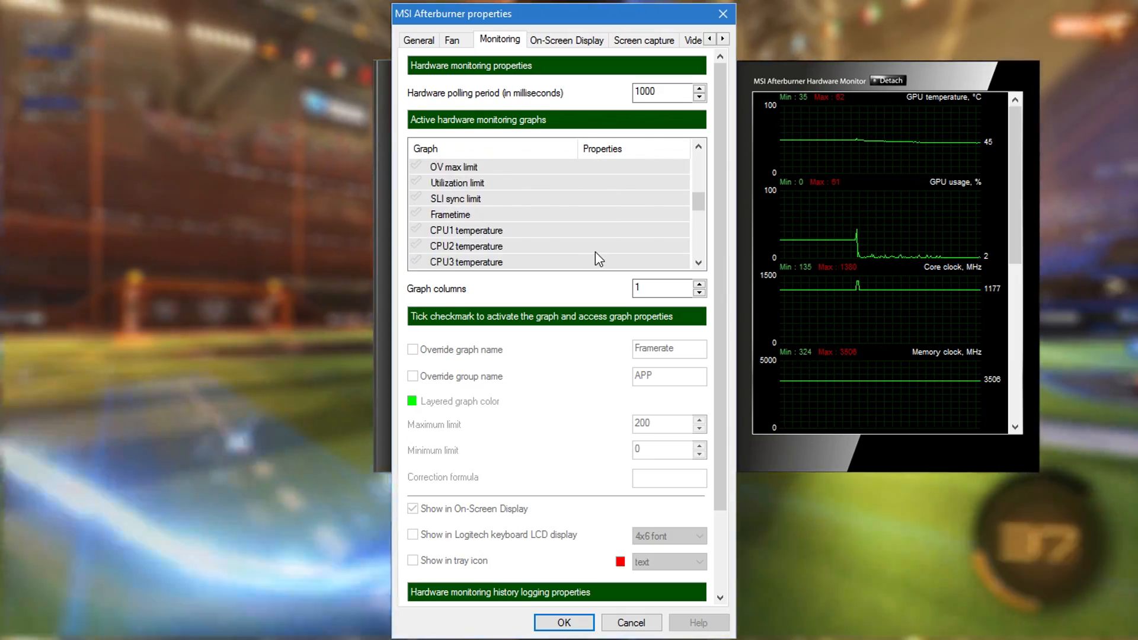
scroll(595, 252, down, 3)
scroll(594, 252, down, 3)
scroll(594, 252, down, 3)
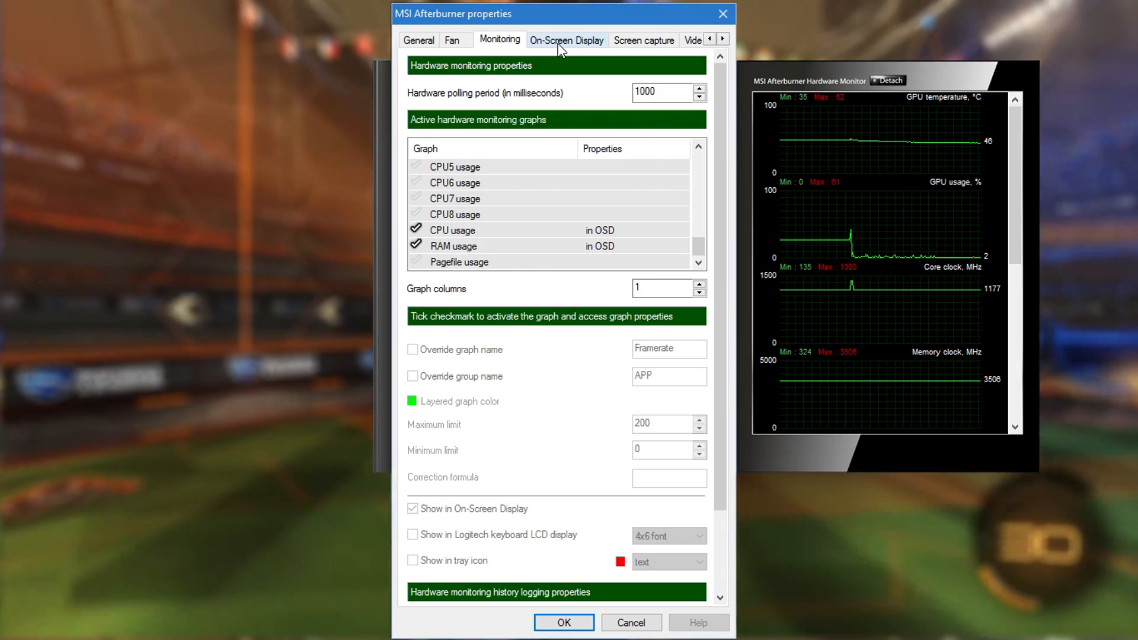
- Show the On-Screen Display hotkeys NUM SUB, NUMMULT and NUM DIVIDE for toggle, show, hide
click(564, 43)
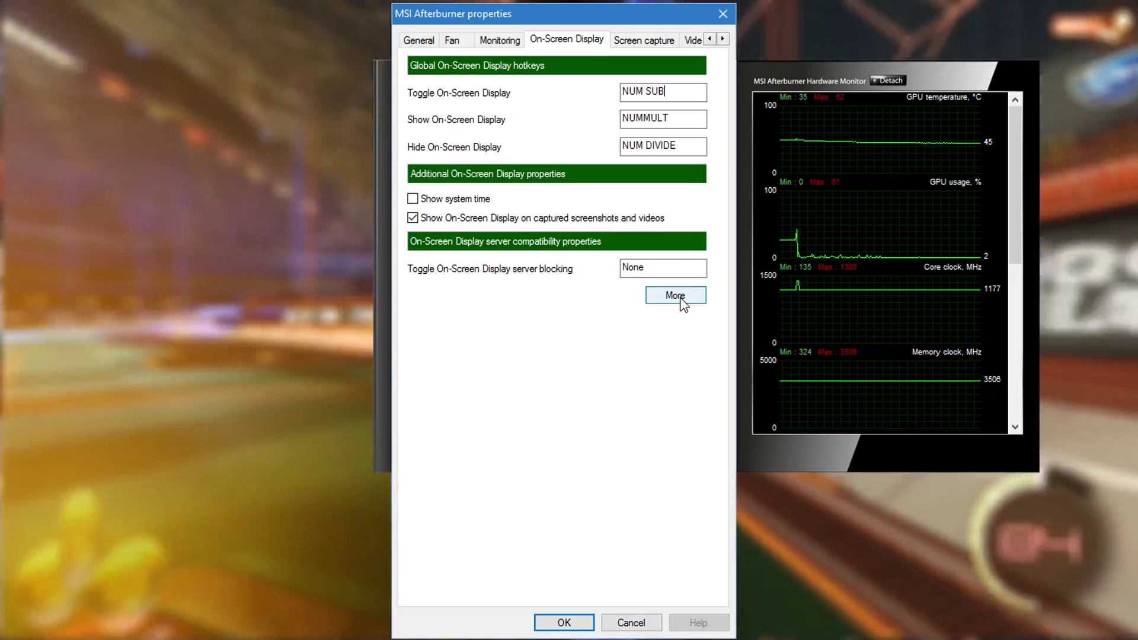
- Launch RivaTuner via More, confirm the Afterburner settings and centre the RivaTuner window
click(676, 295)
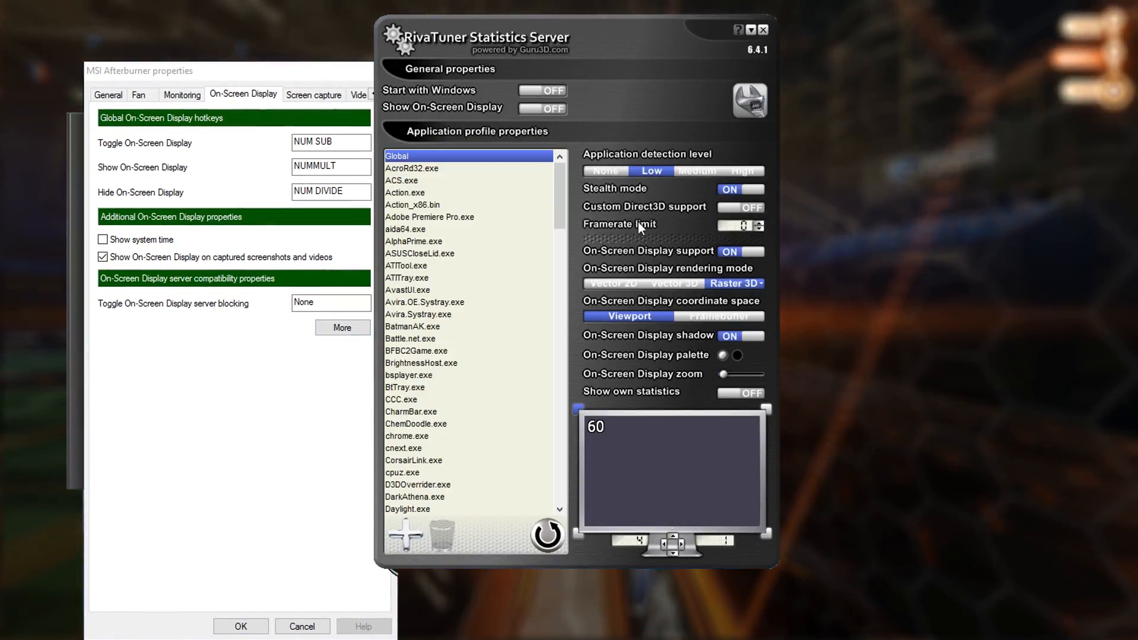
drag(618, 37, 567, 105)
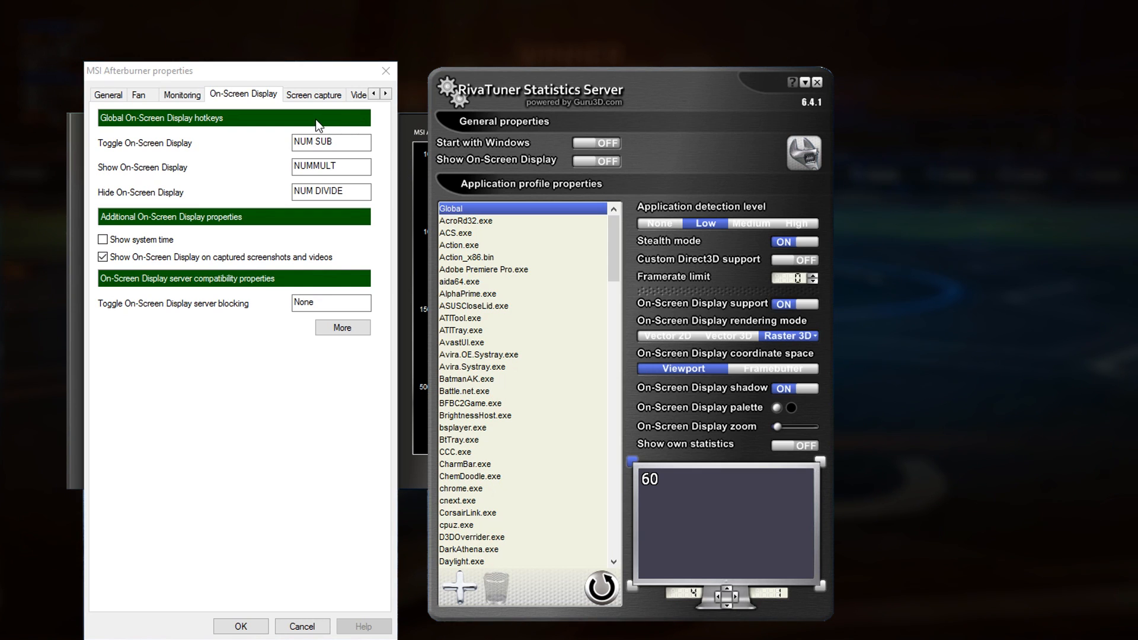
click(242, 479)
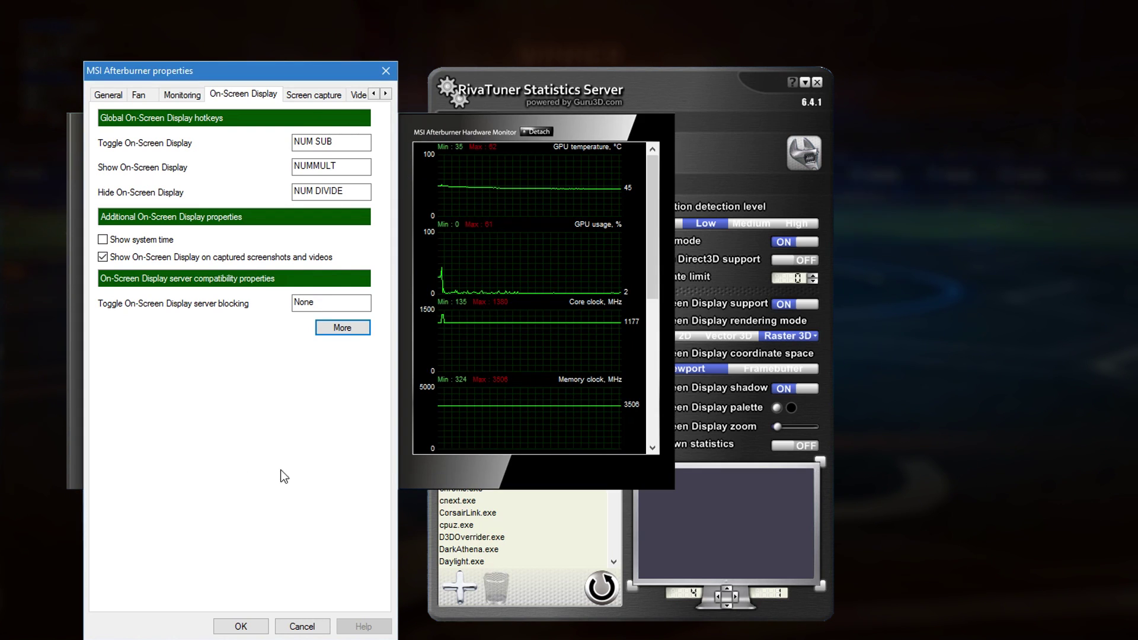
click(242, 629)
drag(534, 89, 458, 36)
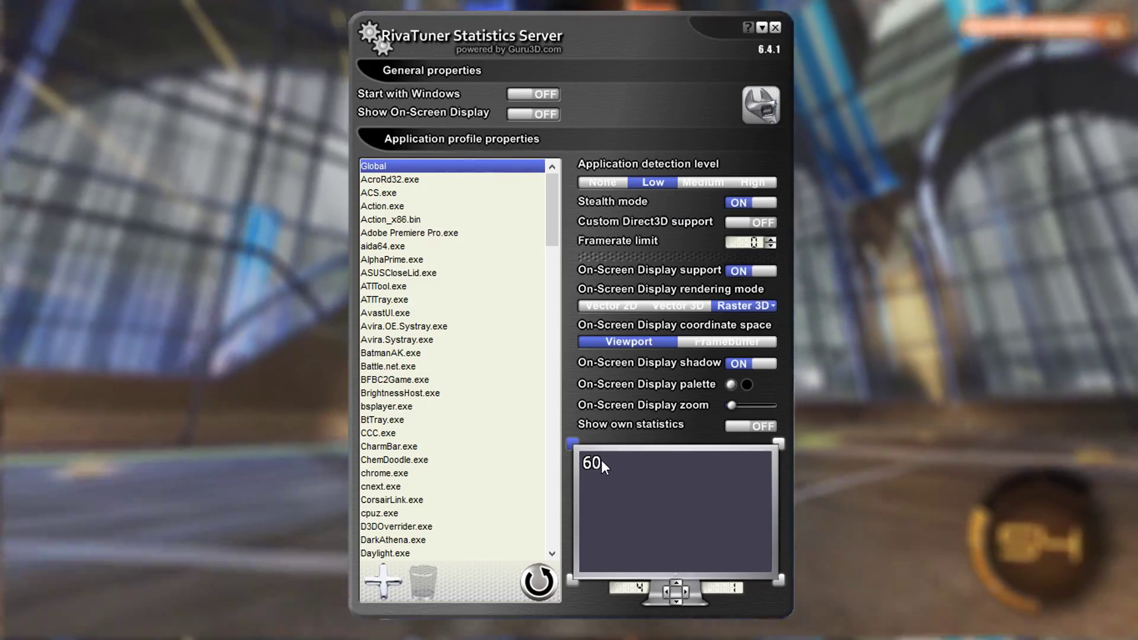
- Place the '60' framerate readout at top-left position 4,1 and close RivaTuner for the game
mouse_move(601, 456)
mouse_down()
mouse_move(617, 465)
mouse_move(598, 460)
mouse_up()
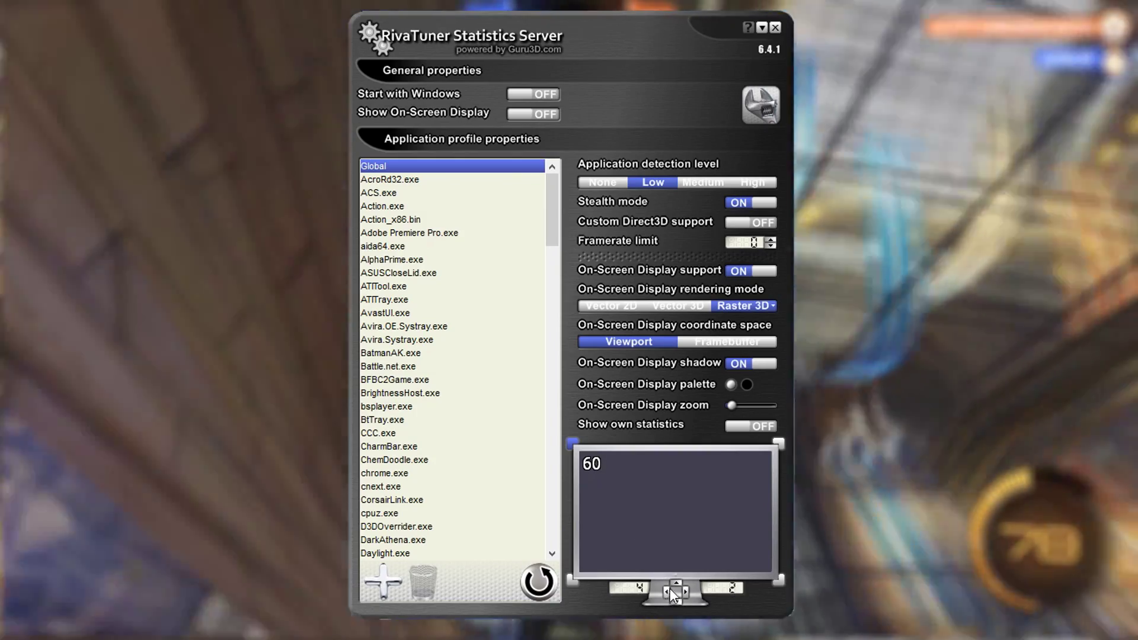
click(670, 588)
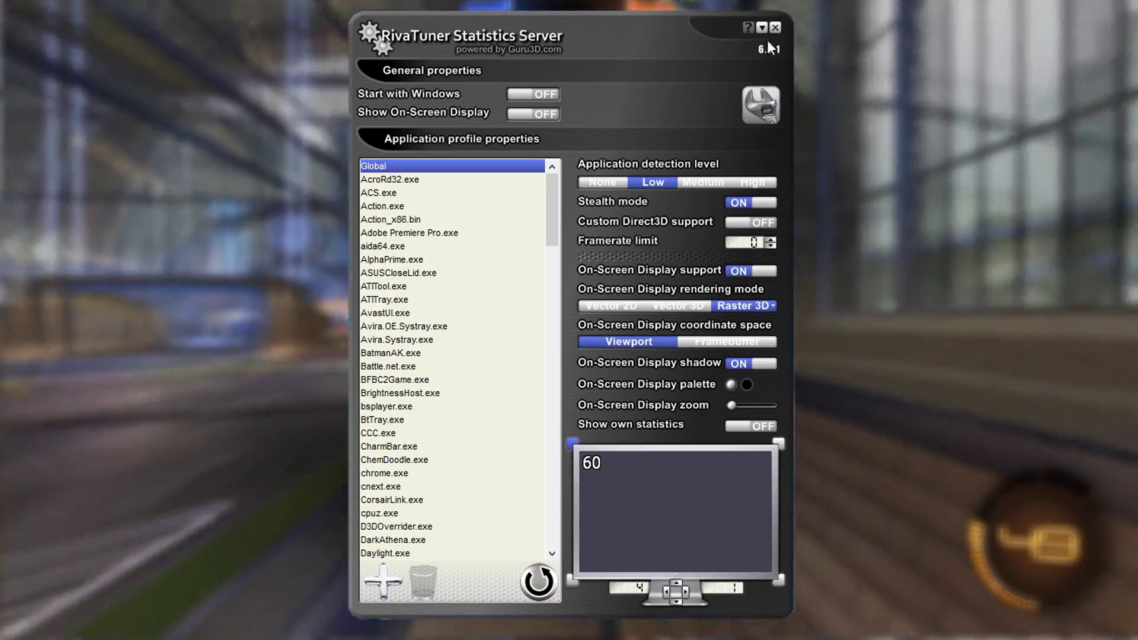
click(776, 28)
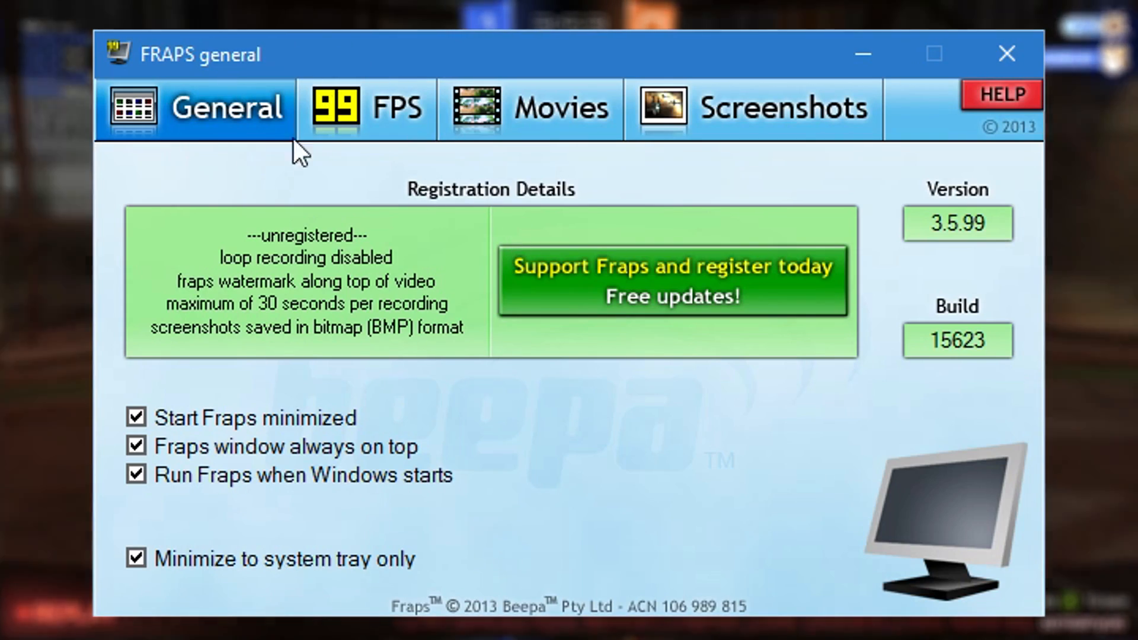
click(365, 109)
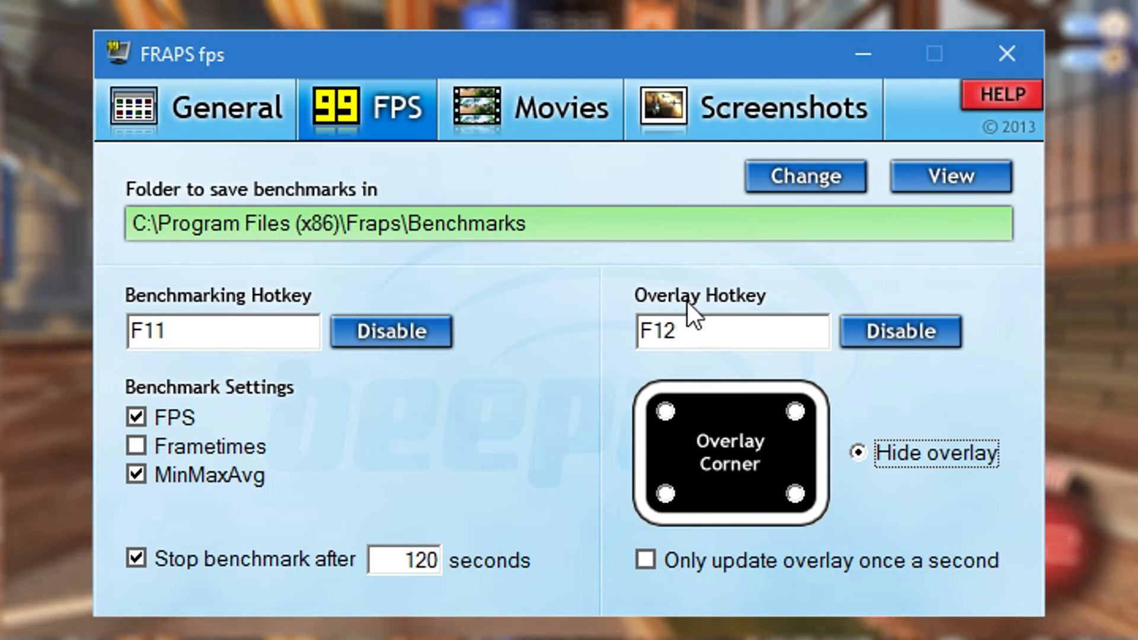
click(552, 111)
click(742, 111)
click(536, 111)
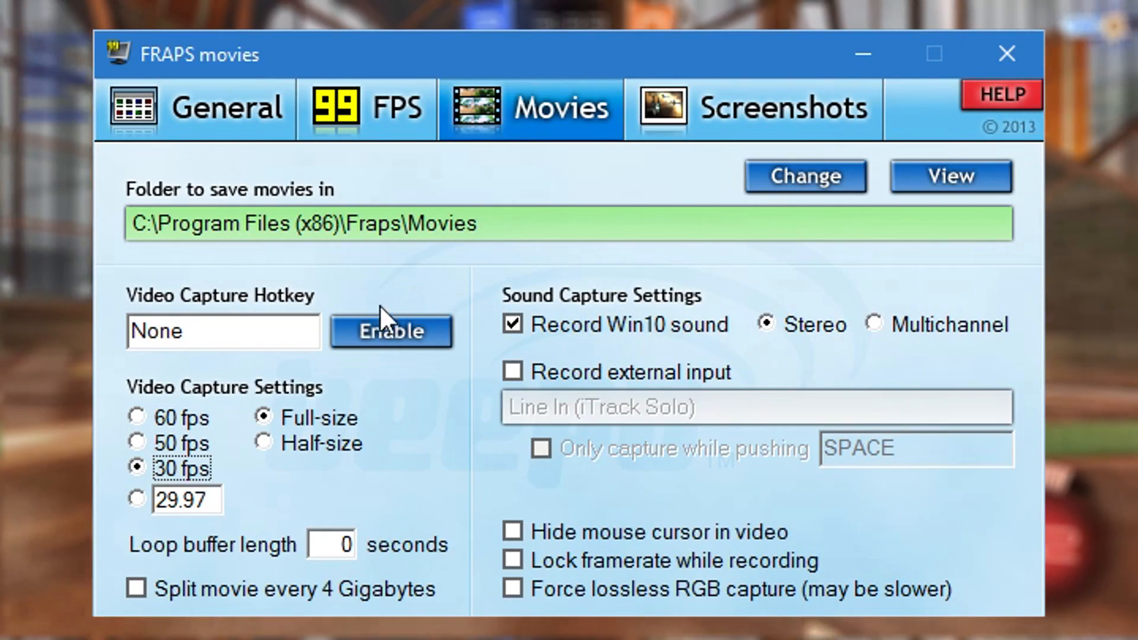
click(1007, 53)
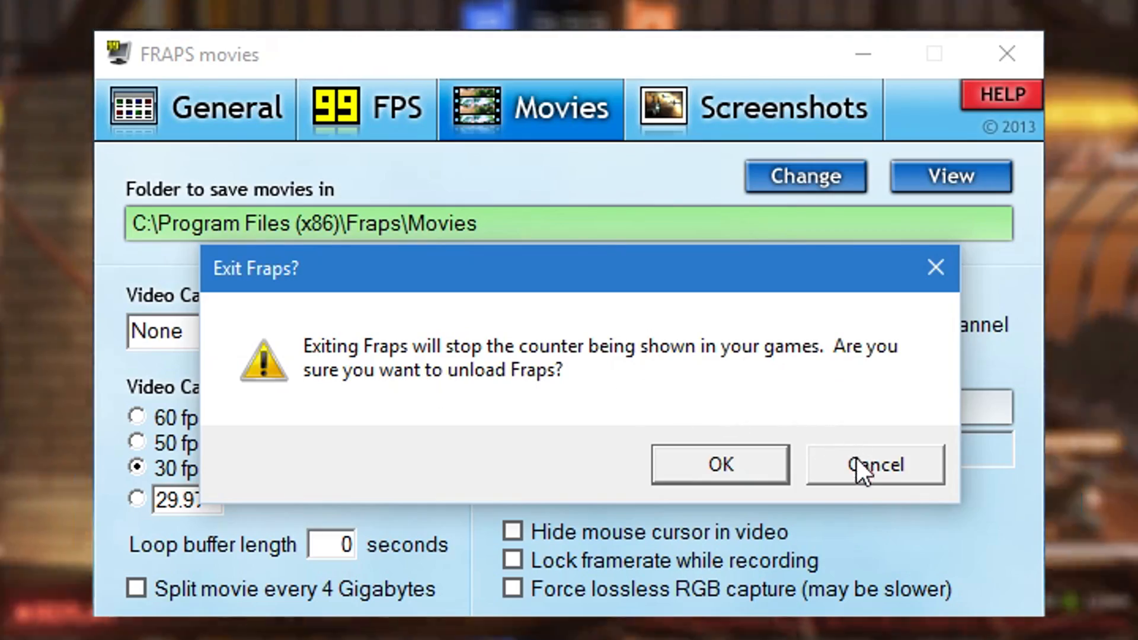
click(857, 462)
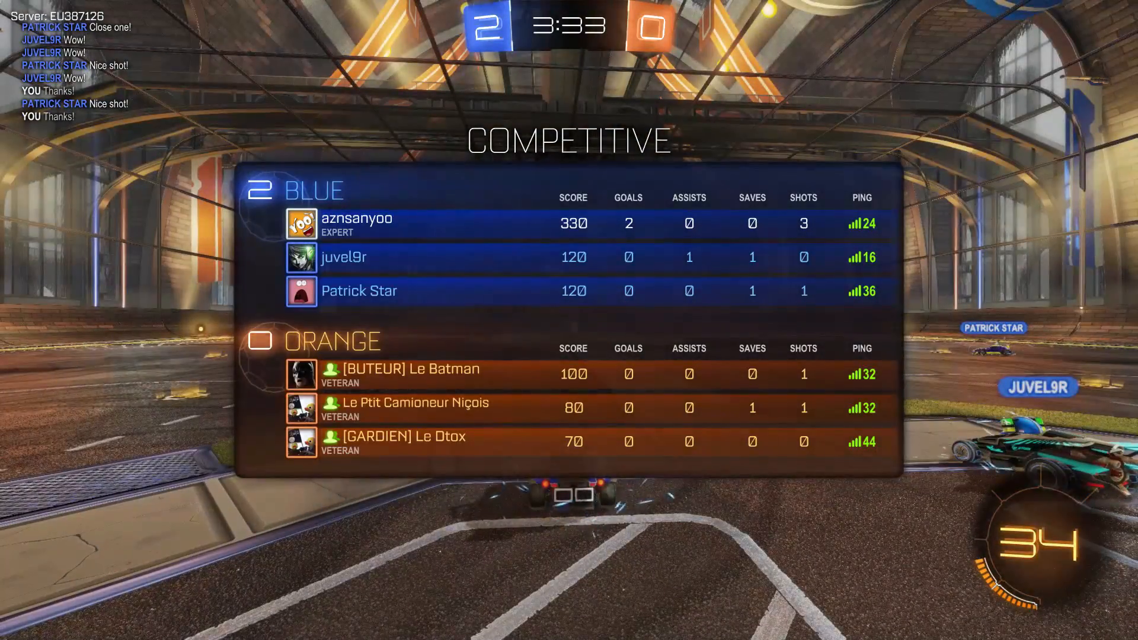
- Check the scoreboard while playing out the match to Blue's forfeit win
key(Tab)
key(Tab)
key(Tab)
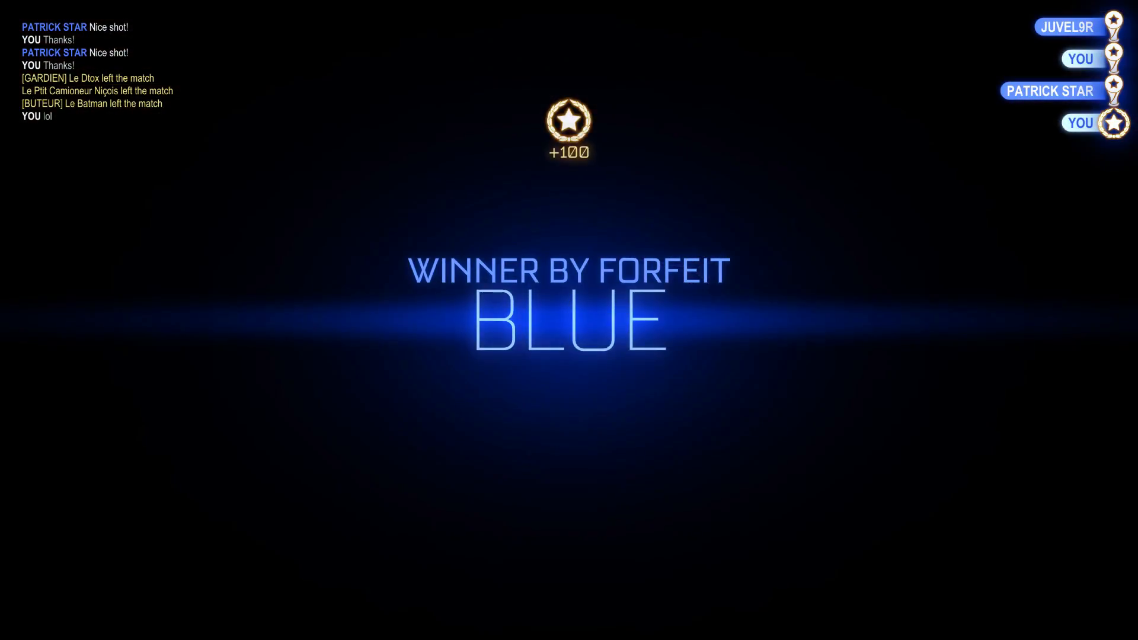
text(tg)
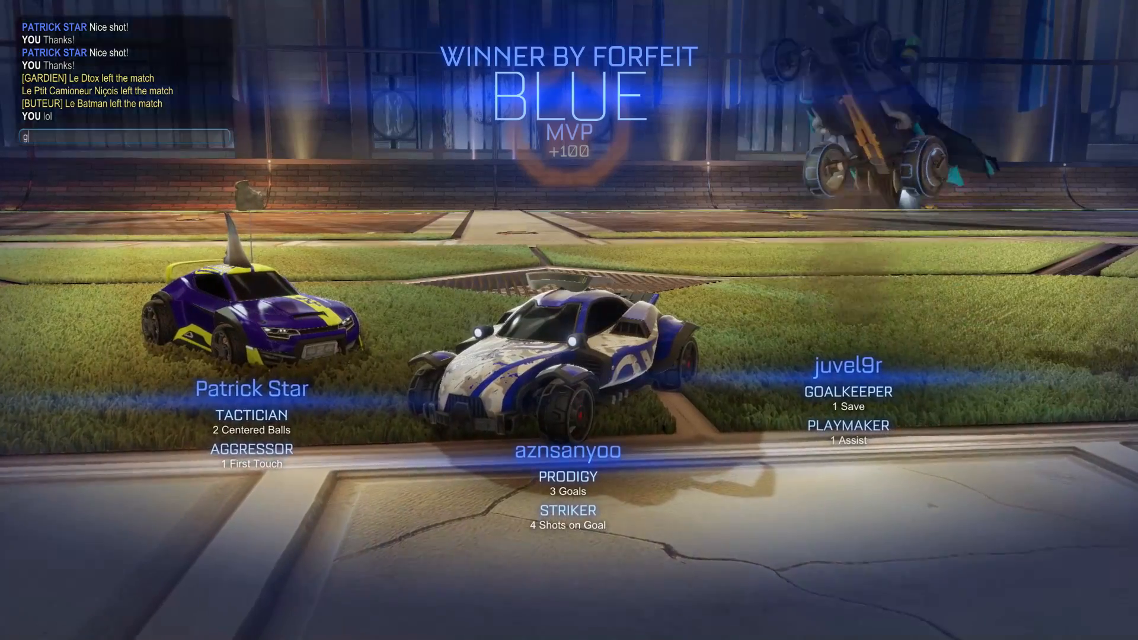